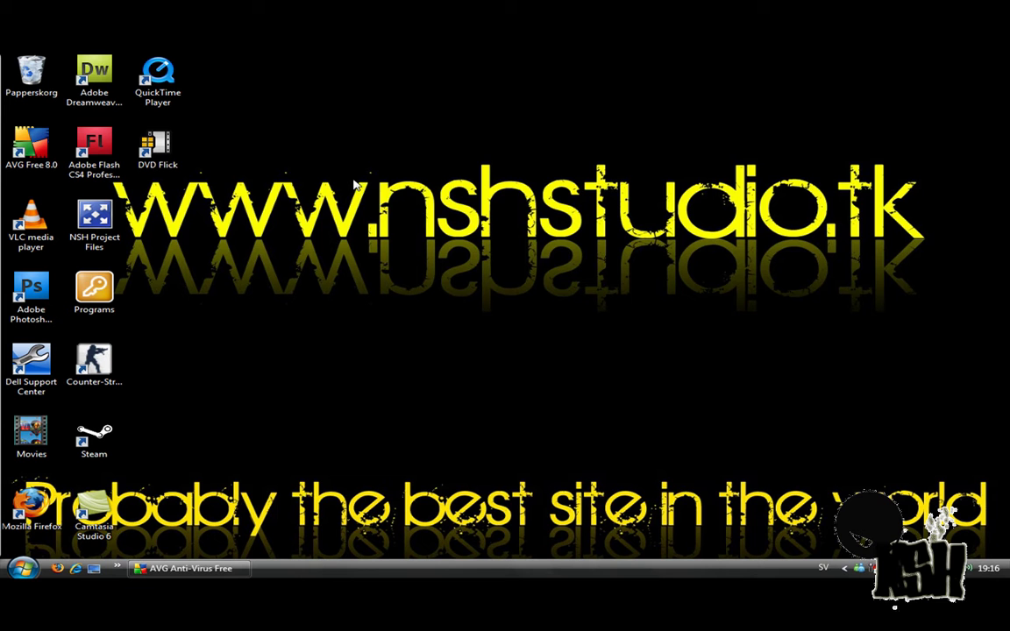
# - Launch DVD Flick and add the Björn bear video (Bear.wmv) from Exempelfilmer as a title
pyautogui.doubleClick(151, 147)
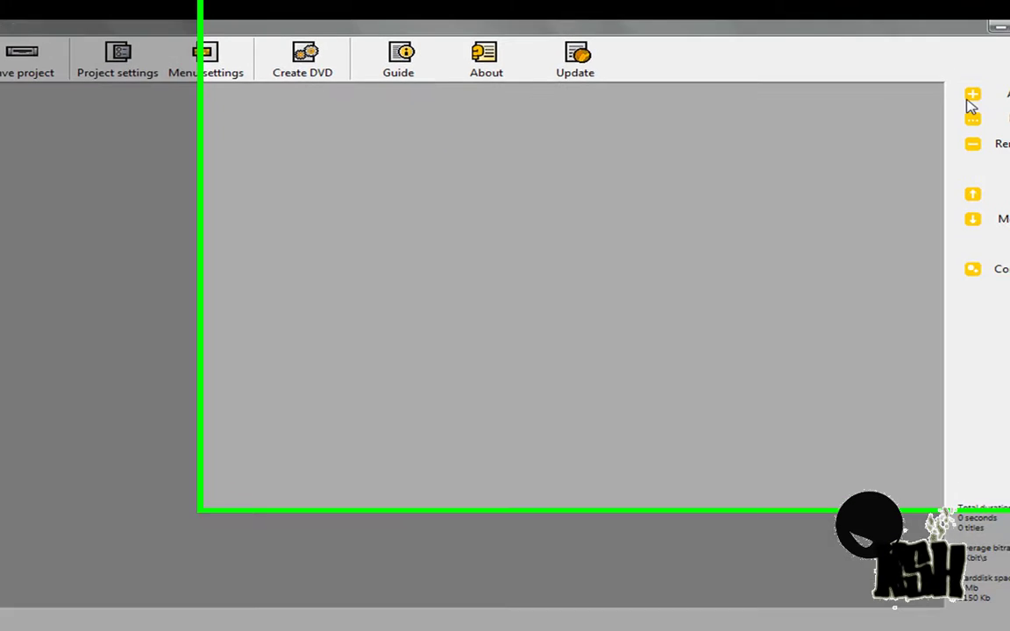
pyautogui.click(1006, 70)
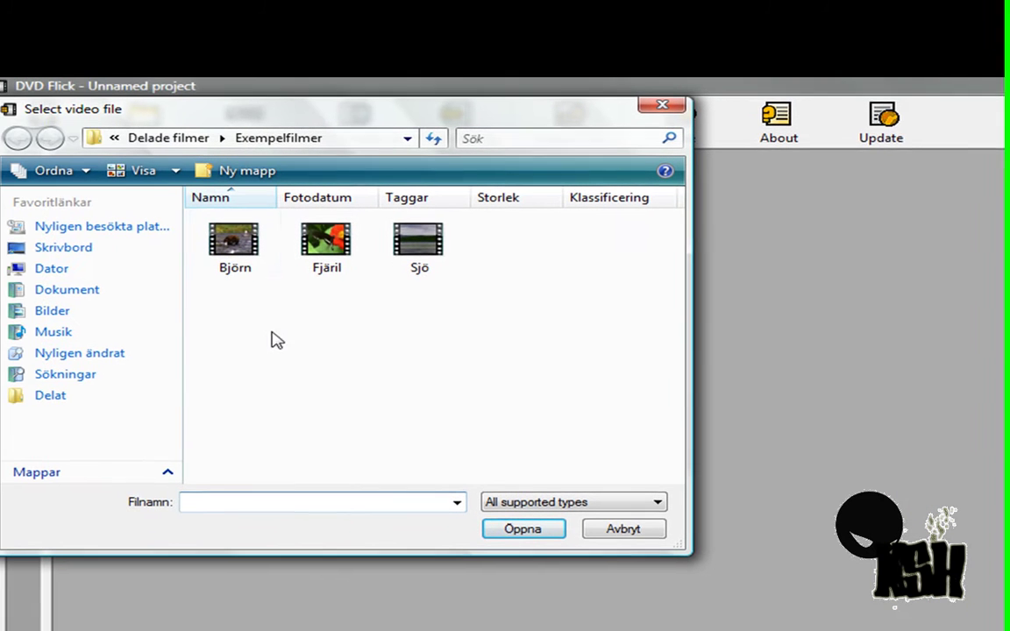
pyautogui.click(243, 246)
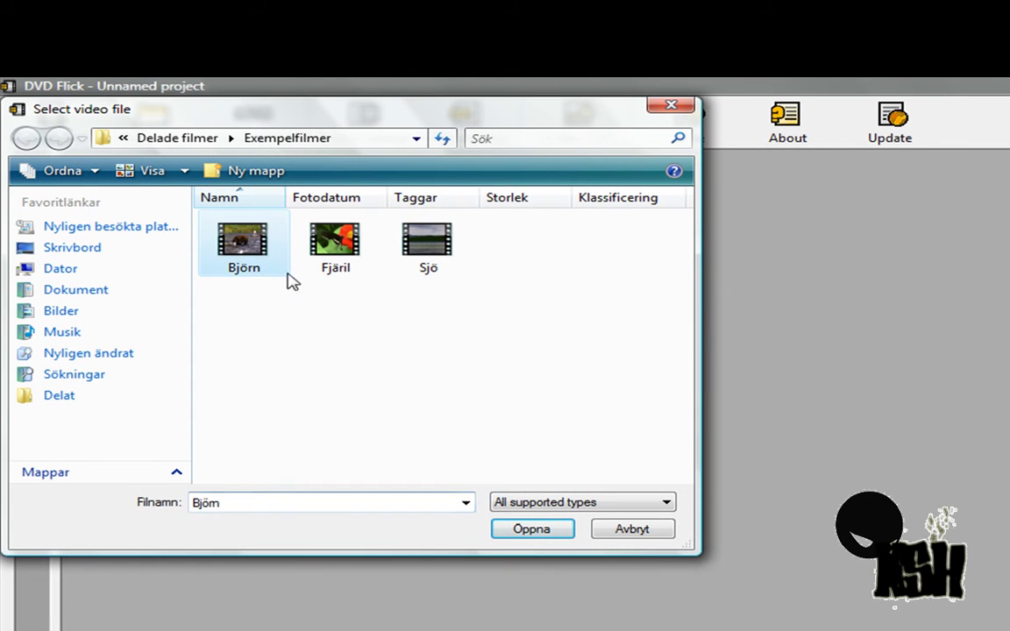
pyautogui.click(530, 530)
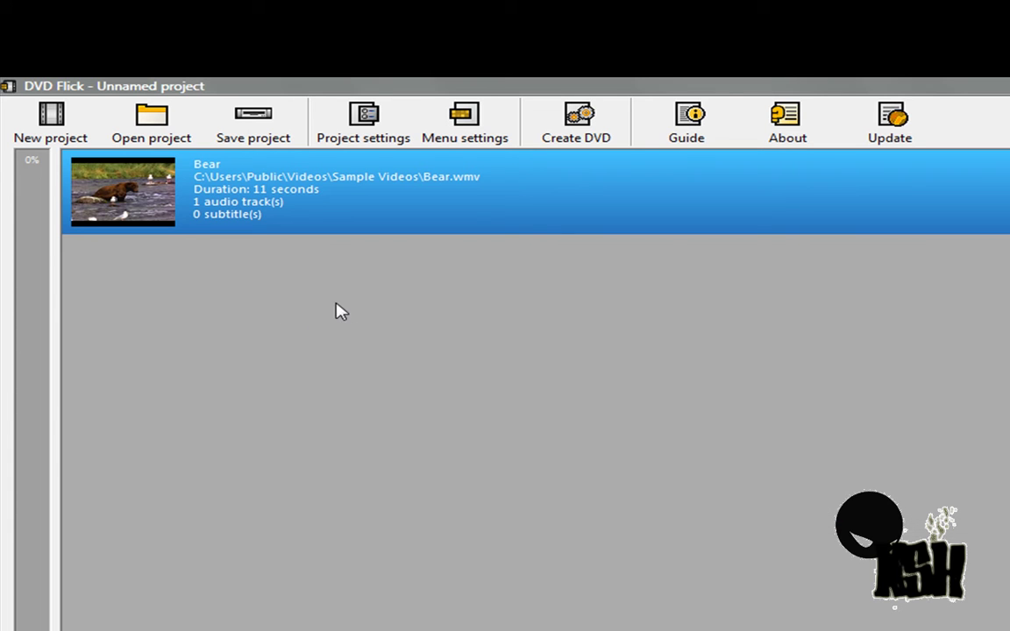
# - Change the project title in Project settings to 'Example'
pyautogui.click(368, 140)
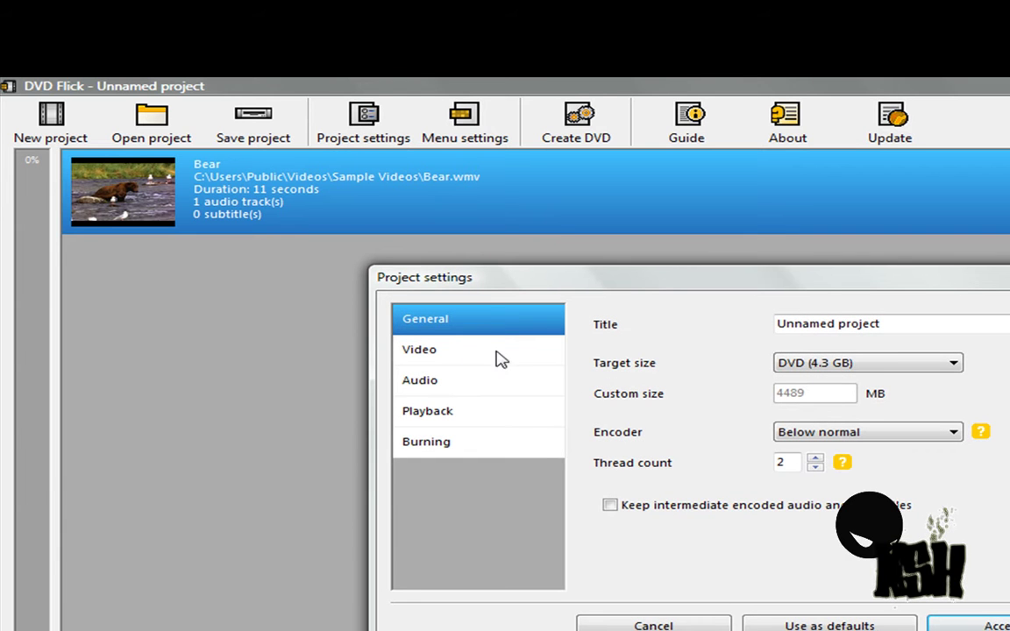
pyautogui.moveTo(912, 326); pyautogui.dragTo(560, 330)
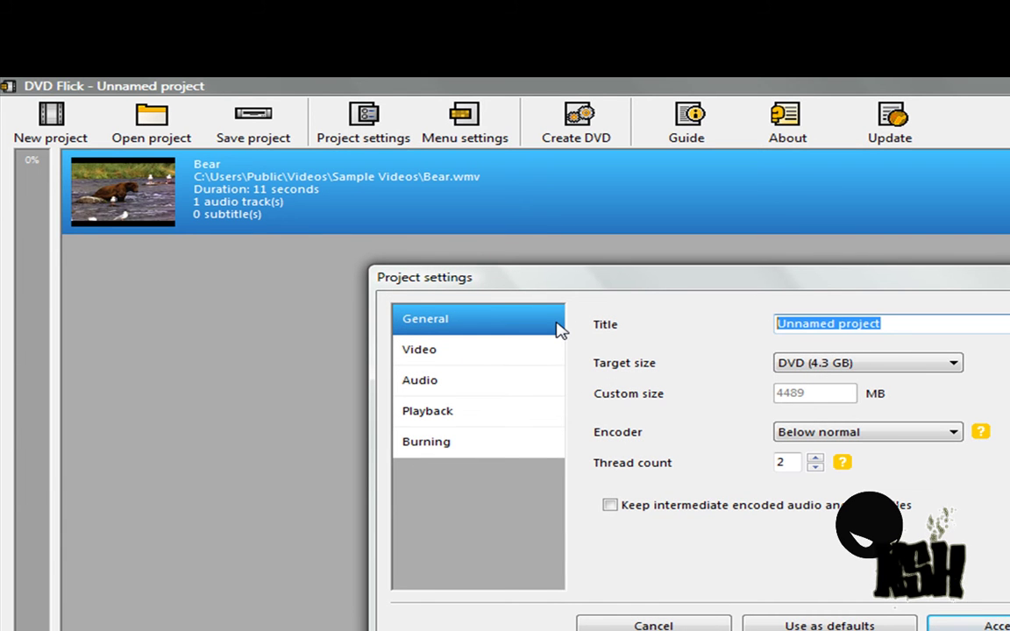
pyautogui.press('BackSpace')
pyautogui.write('Example')
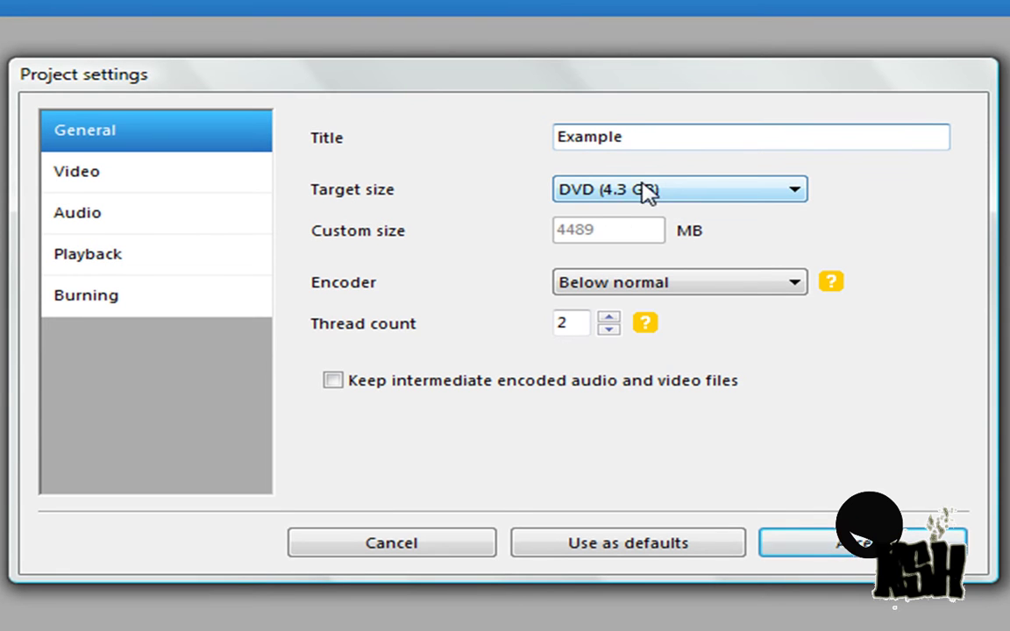
# - Keep DVD (4.3 GB) as target size and PAL as the target video format
pyautogui.click(723, 192)
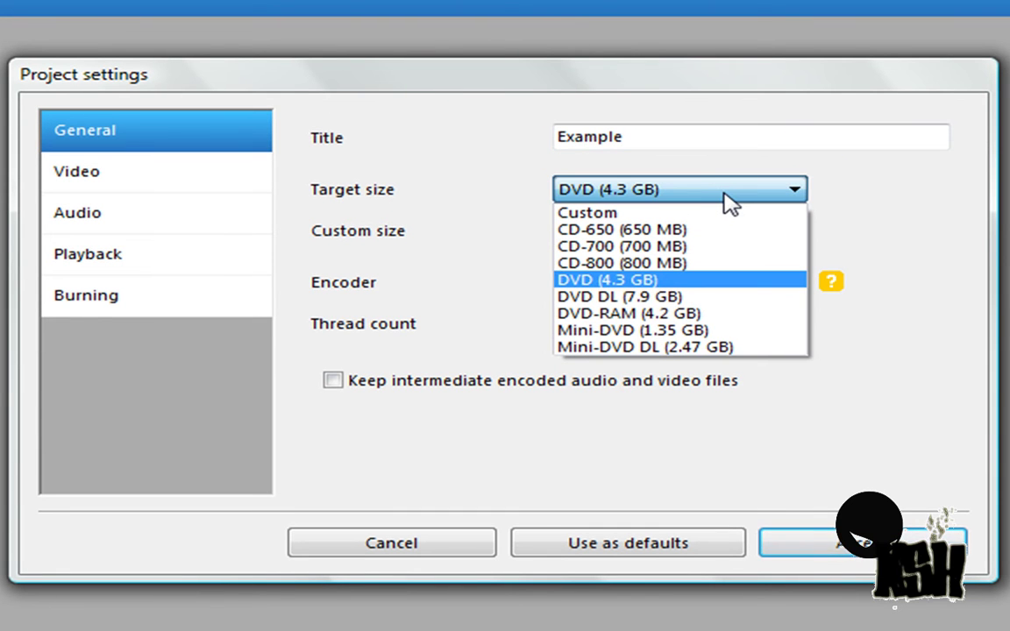
pyautogui.click(725, 194)
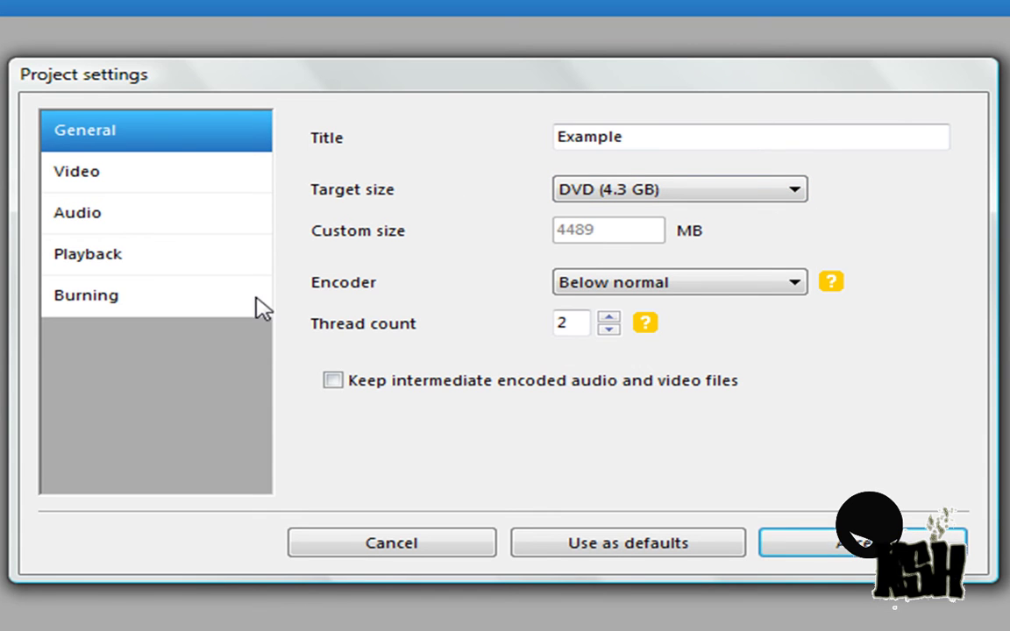
pyautogui.click(163, 179)
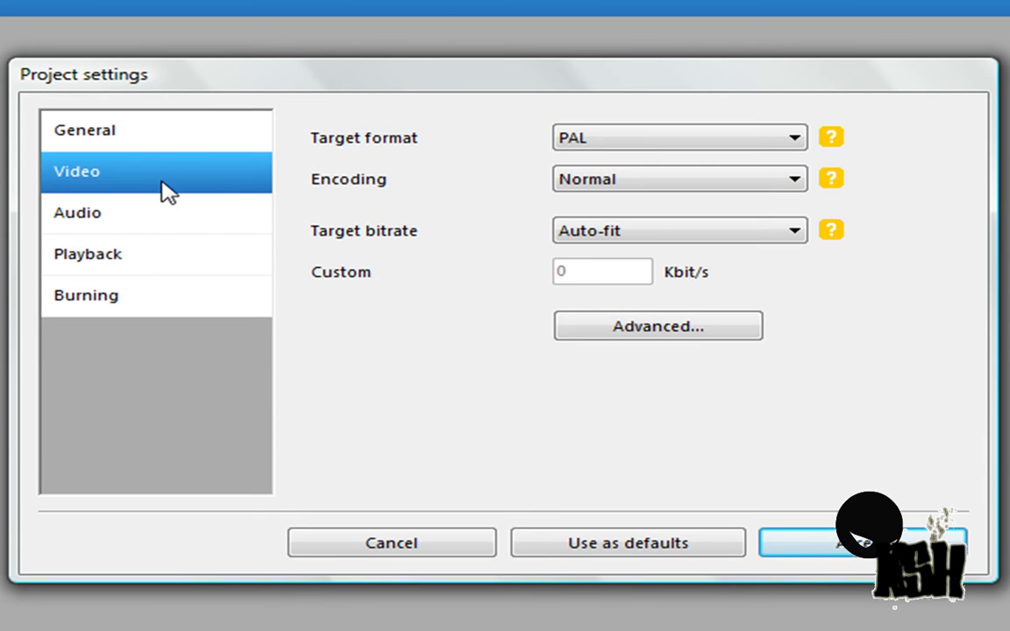
pyautogui.click(613, 139)
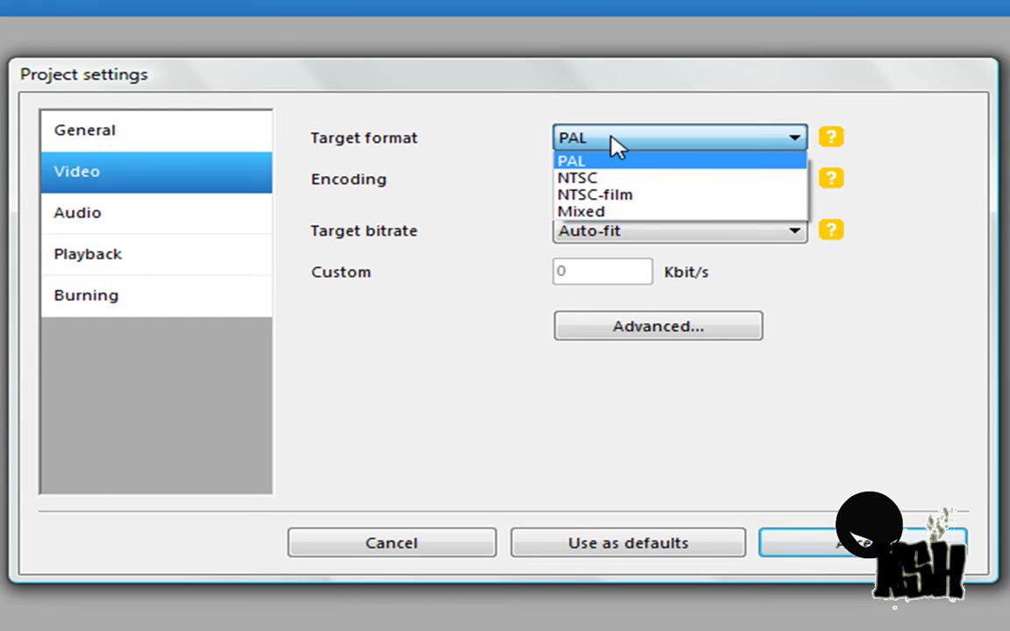
pyautogui.click(614, 141)
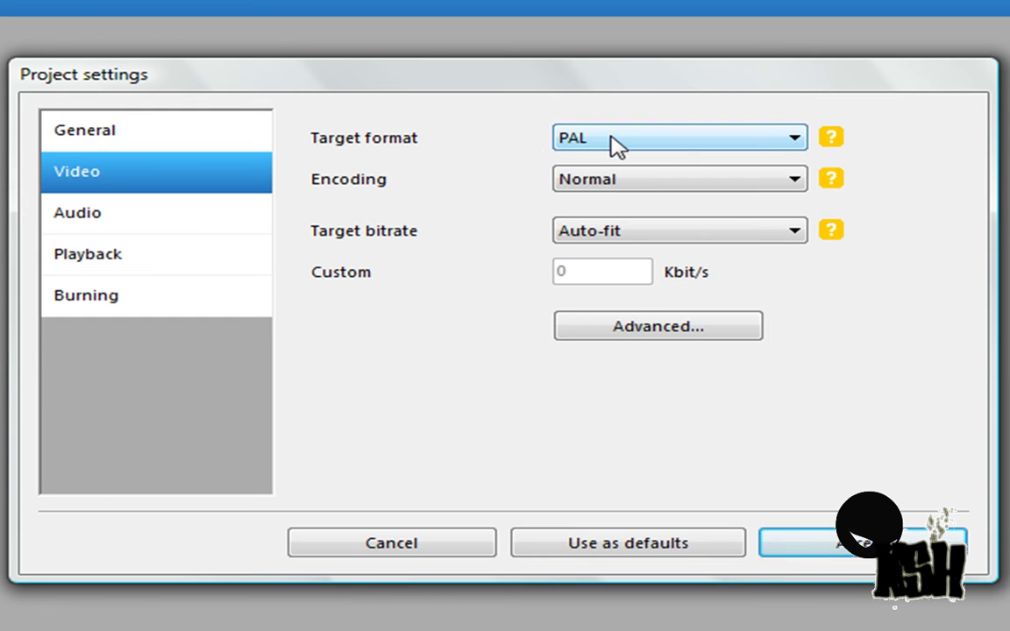
# - Review audio and playback settings, keeping Play the next title, then show the Burning page
pyautogui.click(117, 228)
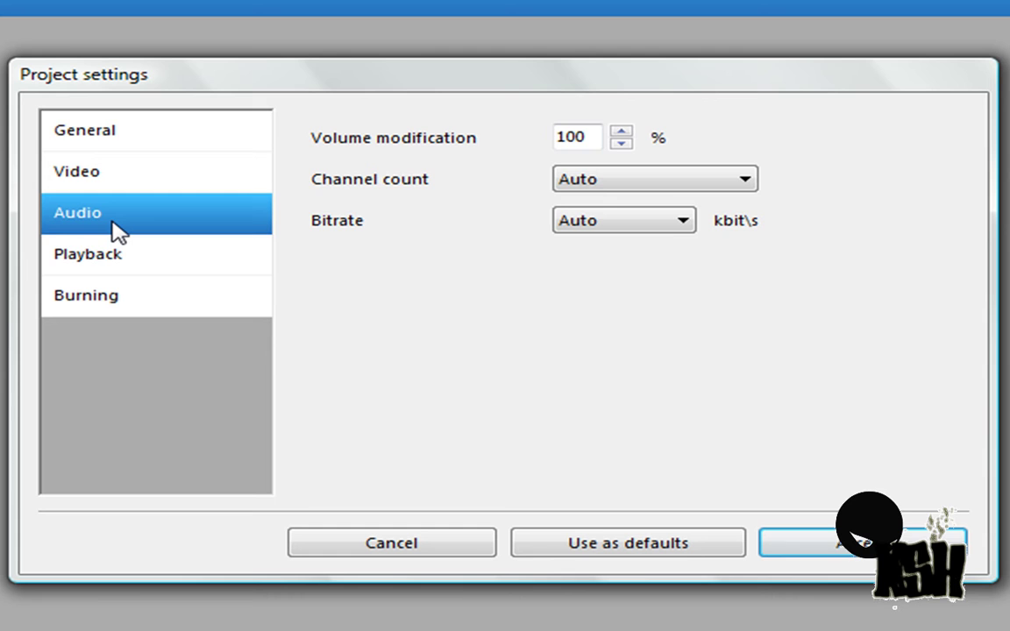
pyautogui.click(108, 255)
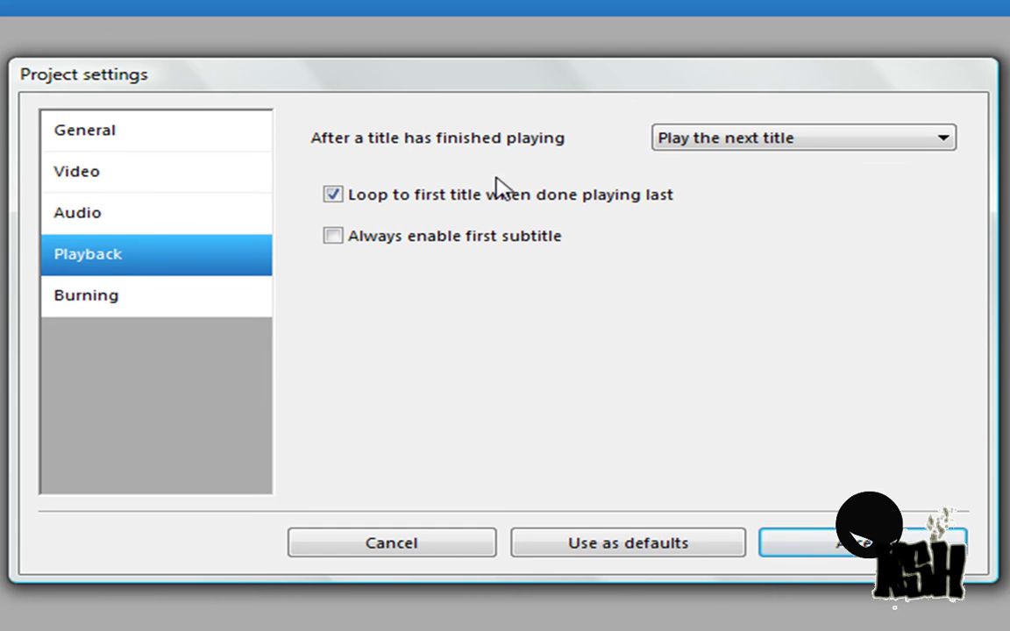
pyautogui.click(745, 144)
pyautogui.click(745, 145)
pyautogui.click(170, 298)
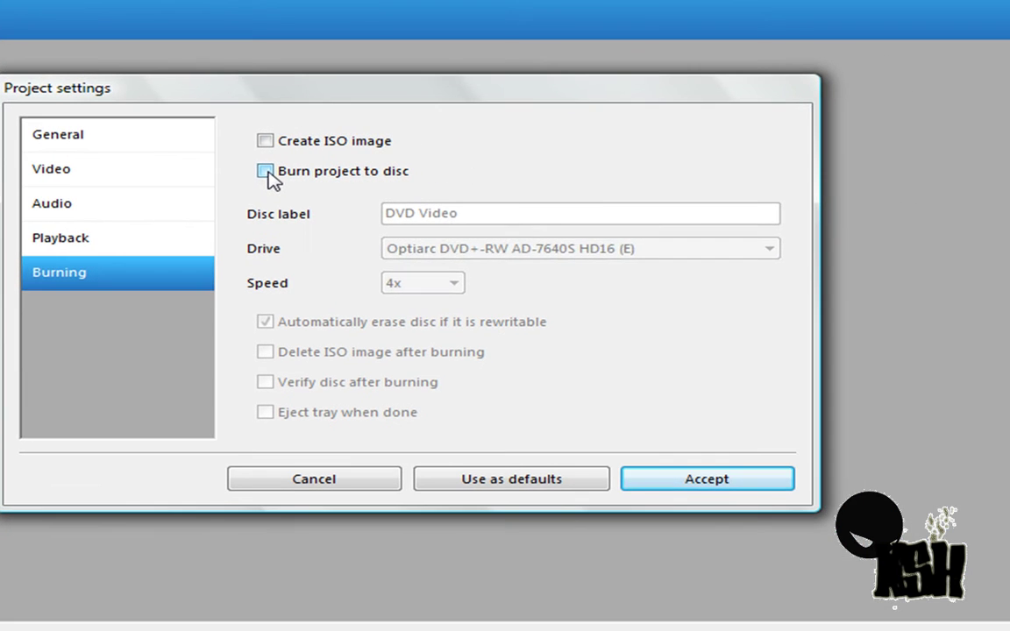
# - Enable Burn project to disc and set the disc label to Example
pyautogui.click(333, 174)
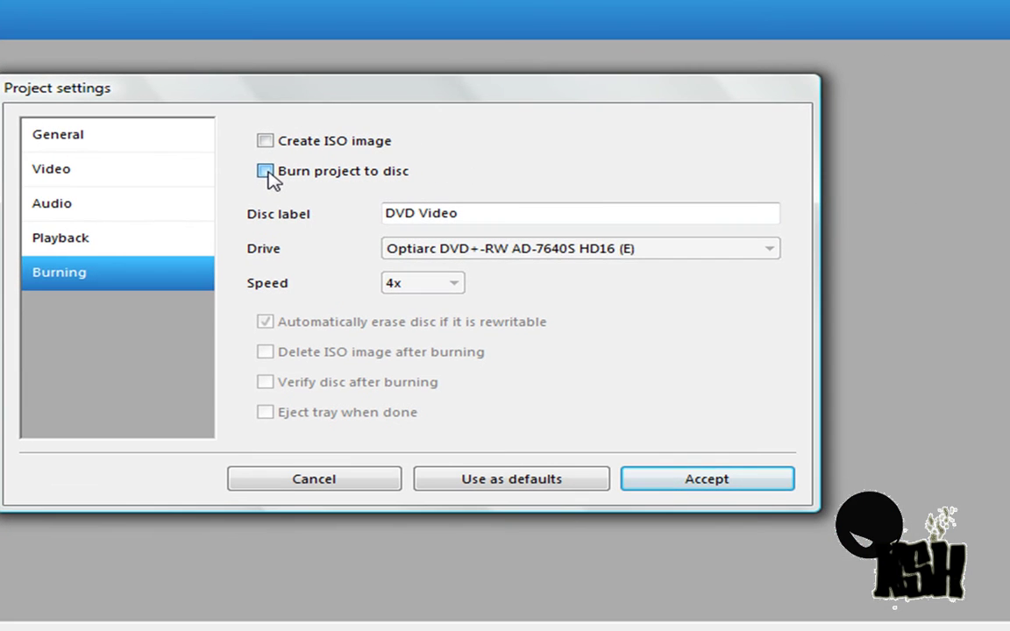
pyautogui.click(269, 172)
pyautogui.click(401, 215)
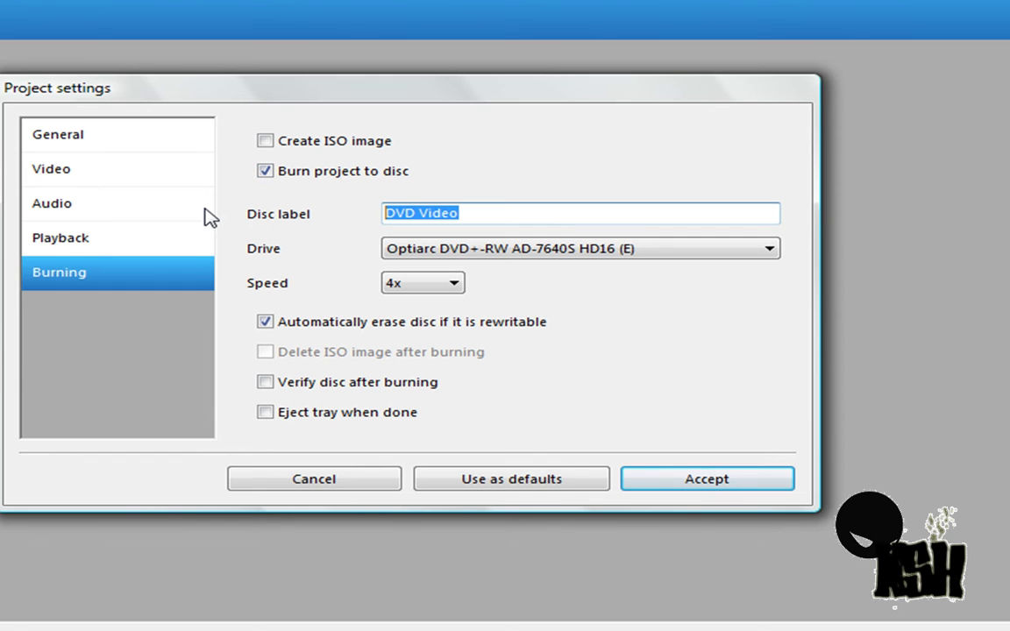
pyautogui.press('BackSpace')
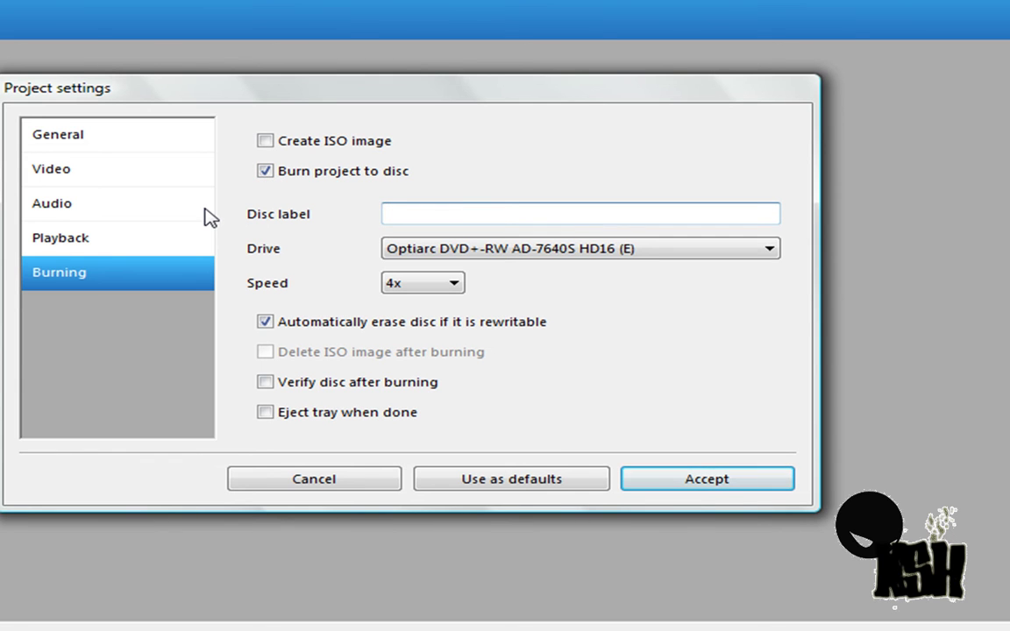
pyautogui.write('Example')
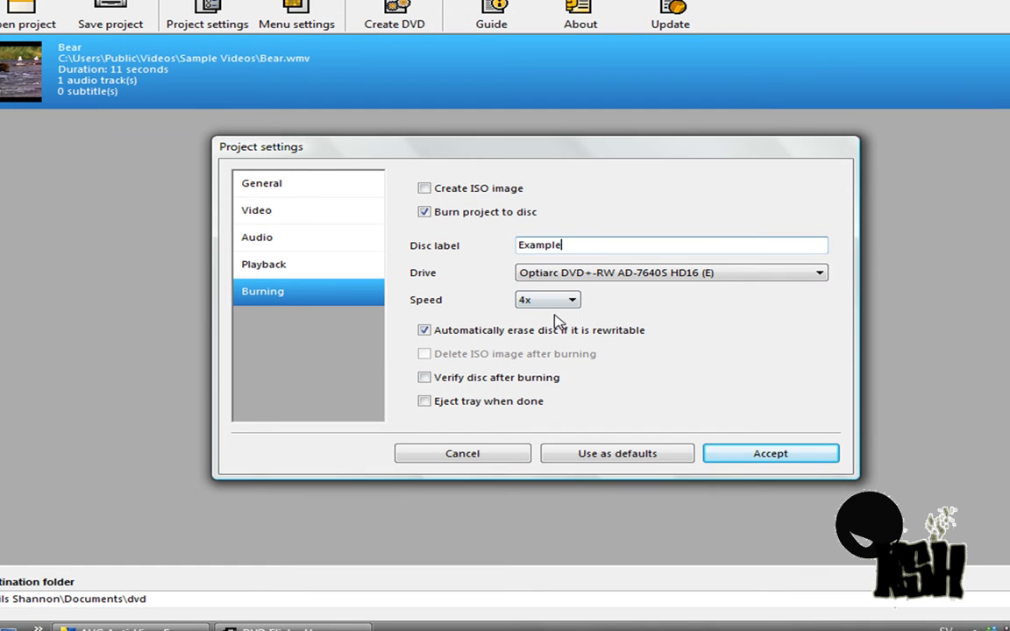
# - Leave the burning speed at 4x
pyautogui.click(545, 300)
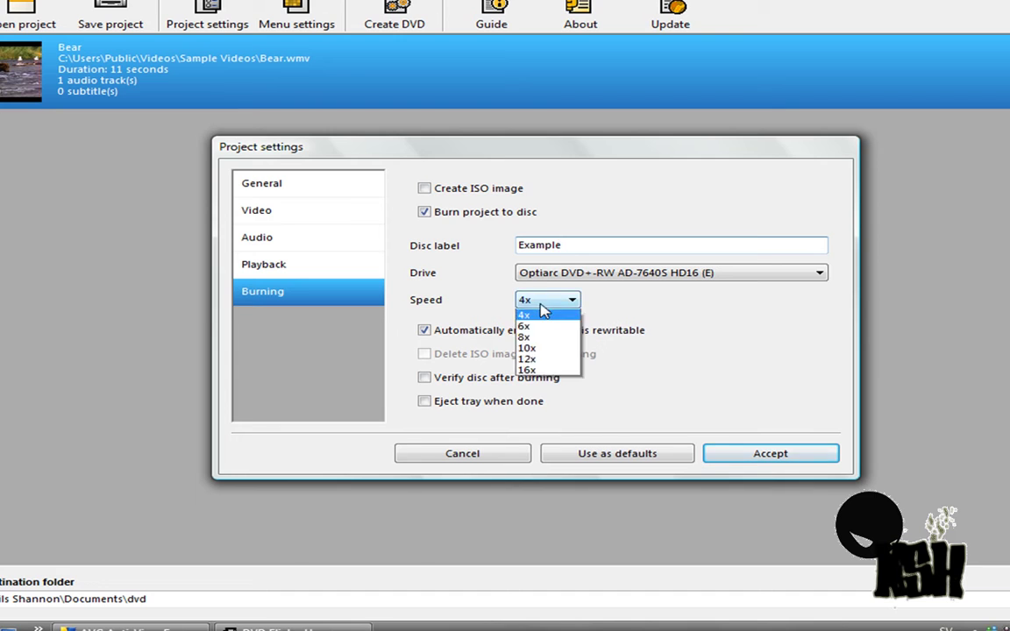
pyautogui.click(544, 339)
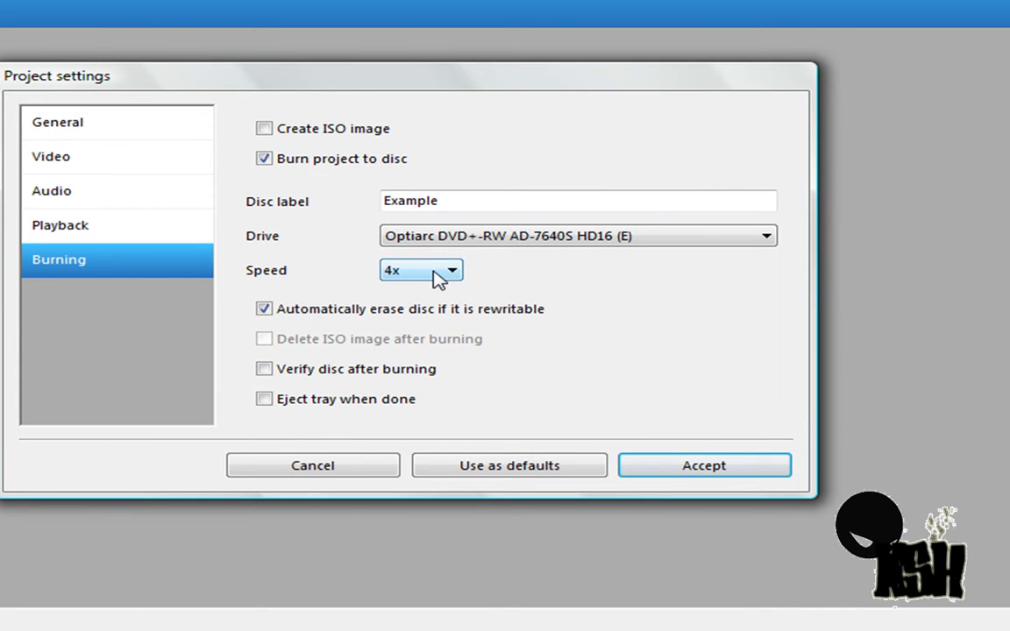
pyautogui.click(439, 278)
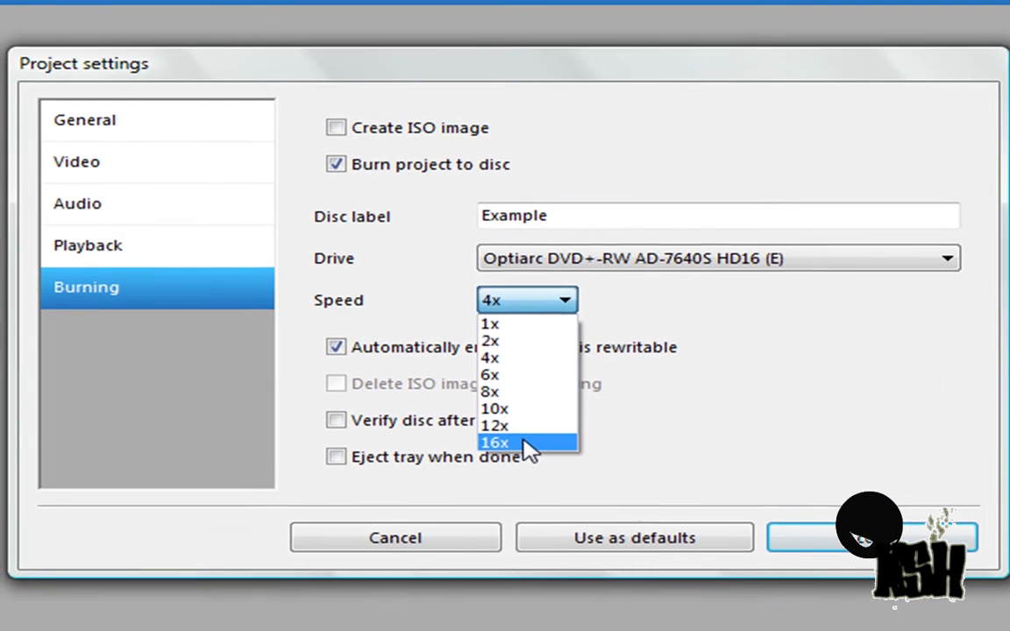
pyautogui.click(524, 302)
pyautogui.click(532, 304)
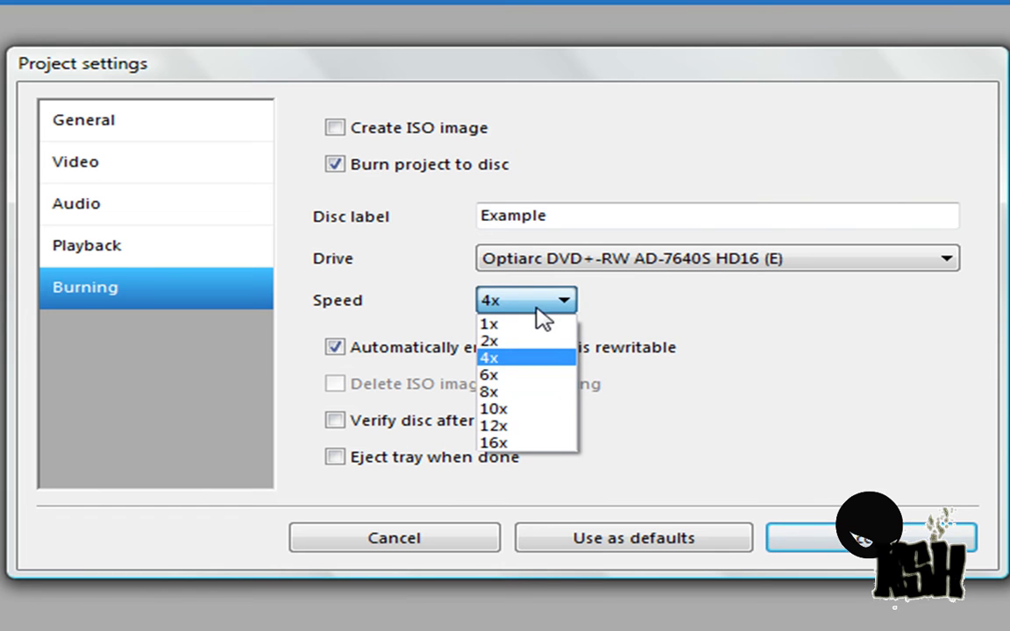
pyautogui.click(537, 313)
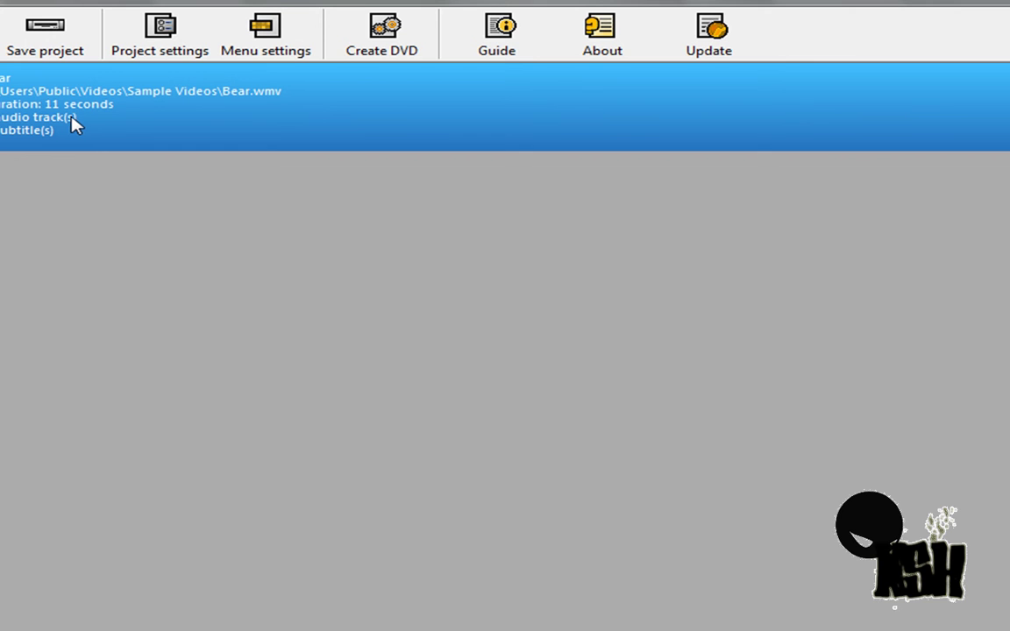
# - Rename the Bear title to 'Example' in its title properties
pyautogui.doubleClick(78, 122)
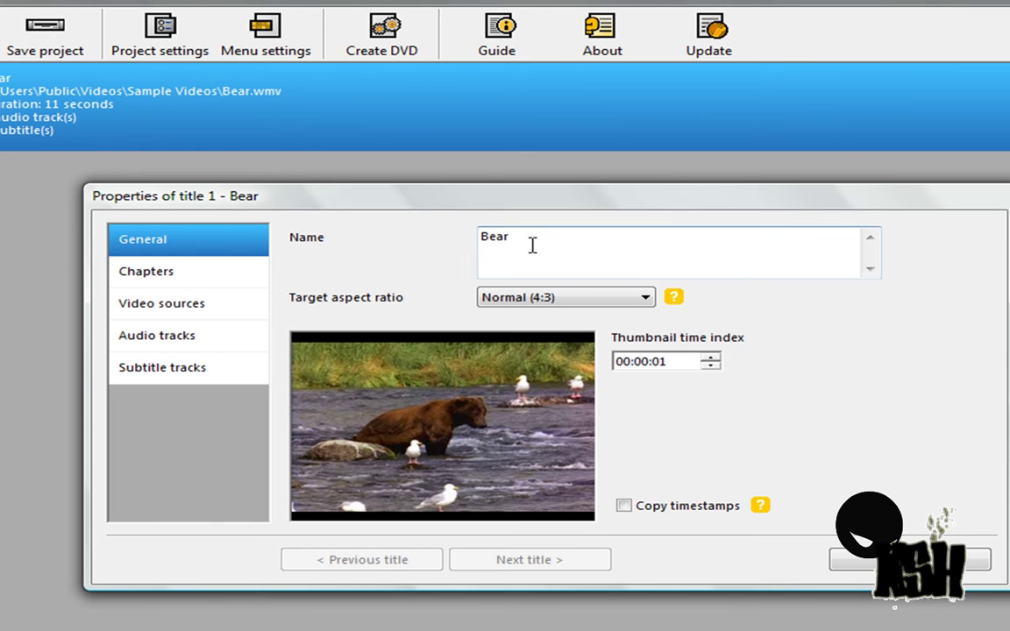
pyautogui.moveTo(533, 244); pyautogui.dragTo(449, 252)
pyautogui.press('BackSpace')
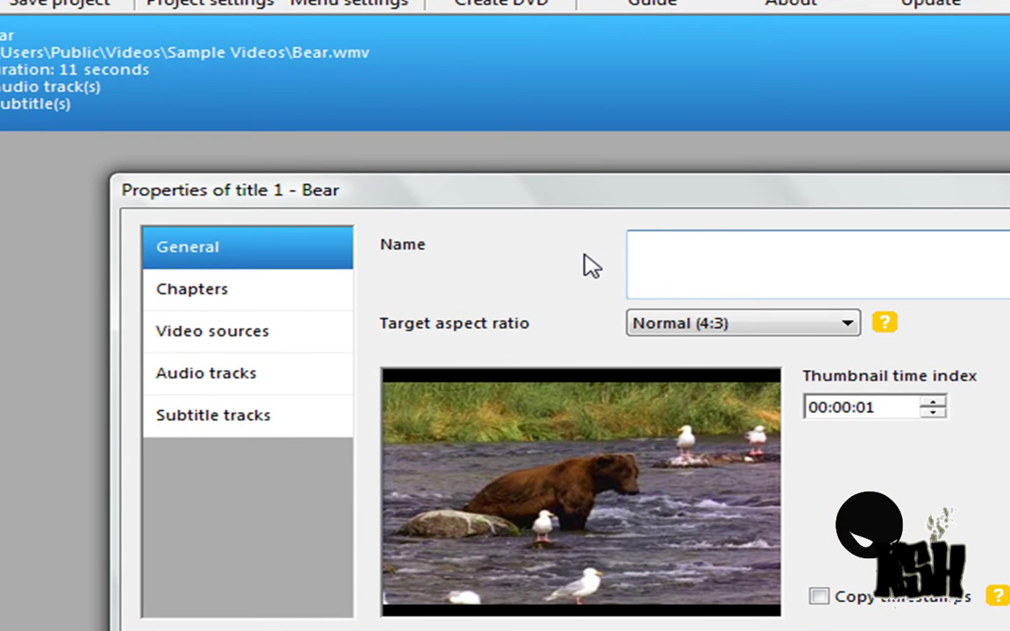
pyautogui.write('Example')
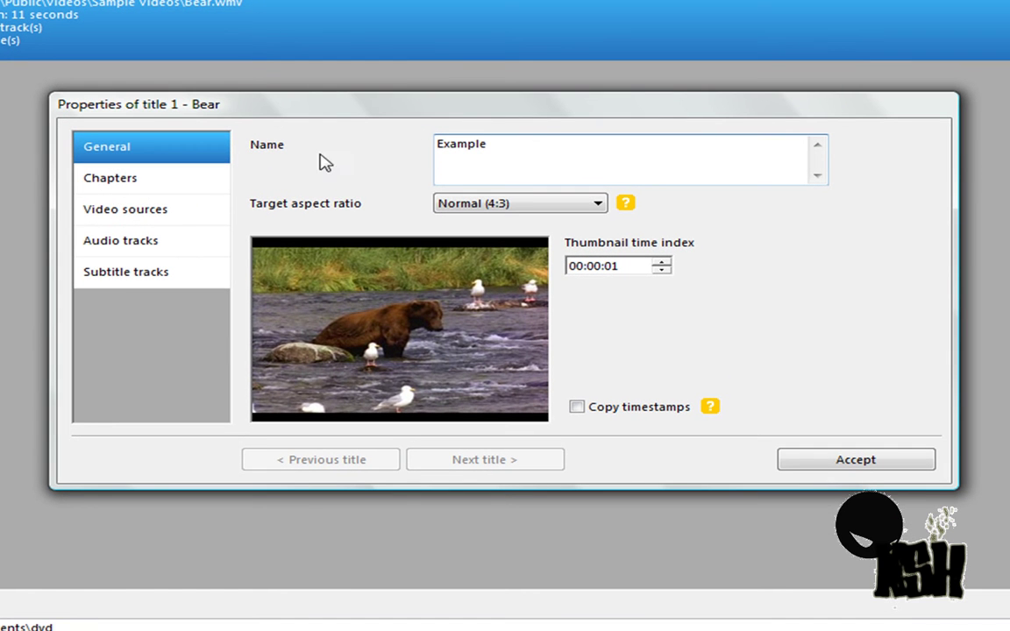
# - Review the title's Chapters, Video sources, Audio tracks and Subtitle tracks pages
pyautogui.click(184, 188)
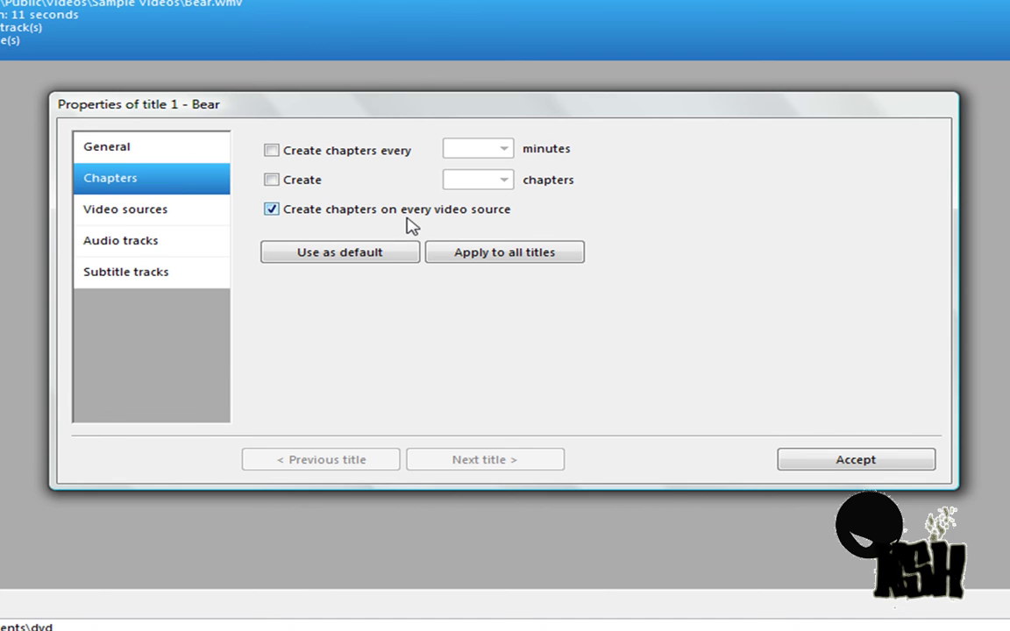
pyautogui.click(195, 225)
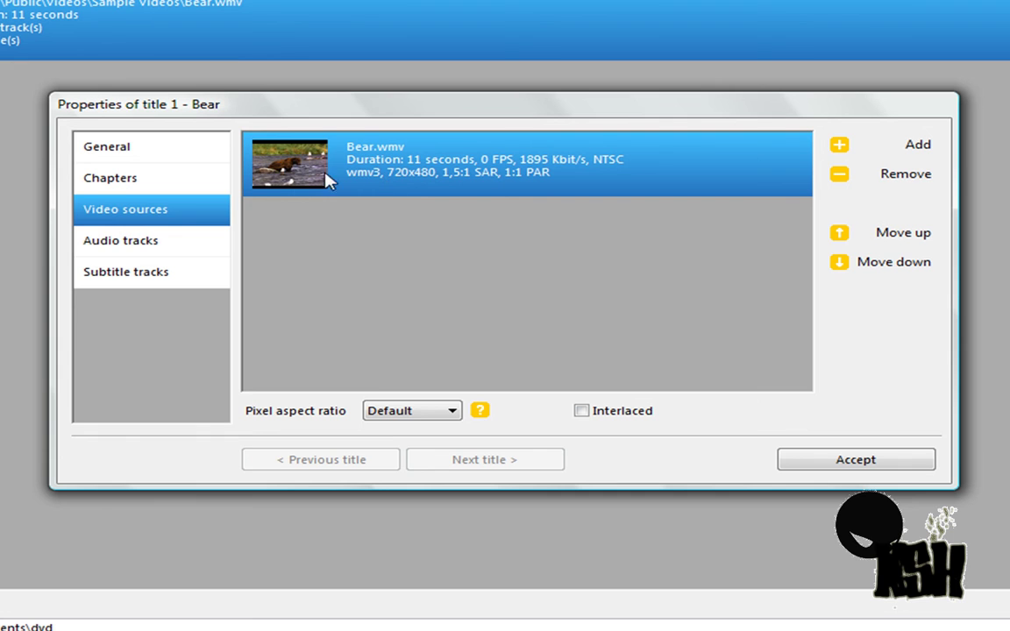
pyautogui.click(167, 241)
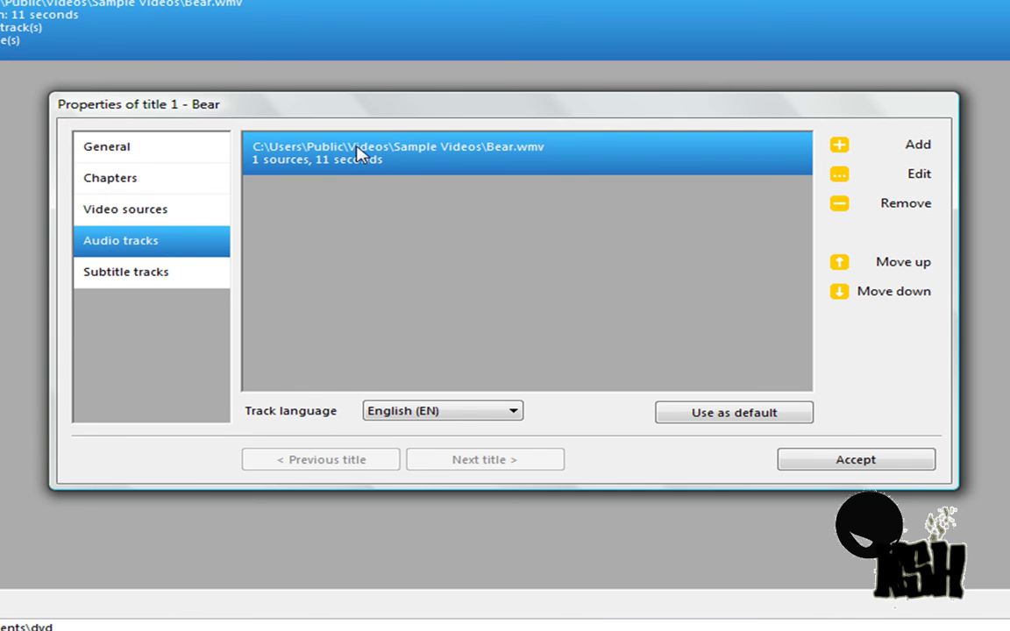
pyautogui.click(174, 276)
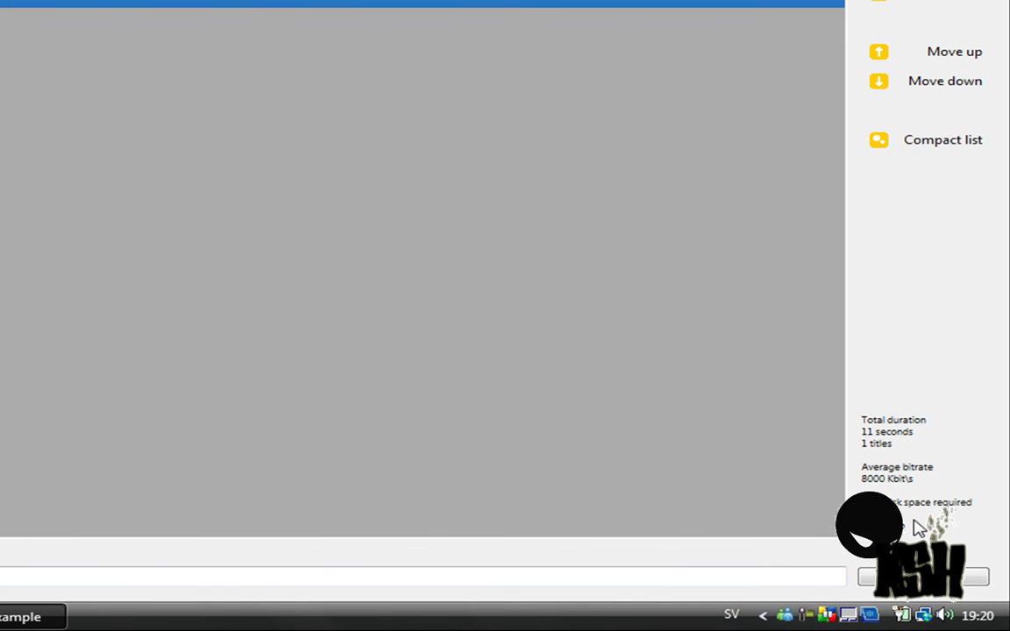
# - Set the DVD destination folder to Exempelfilmer
pyautogui.click(864, 576)
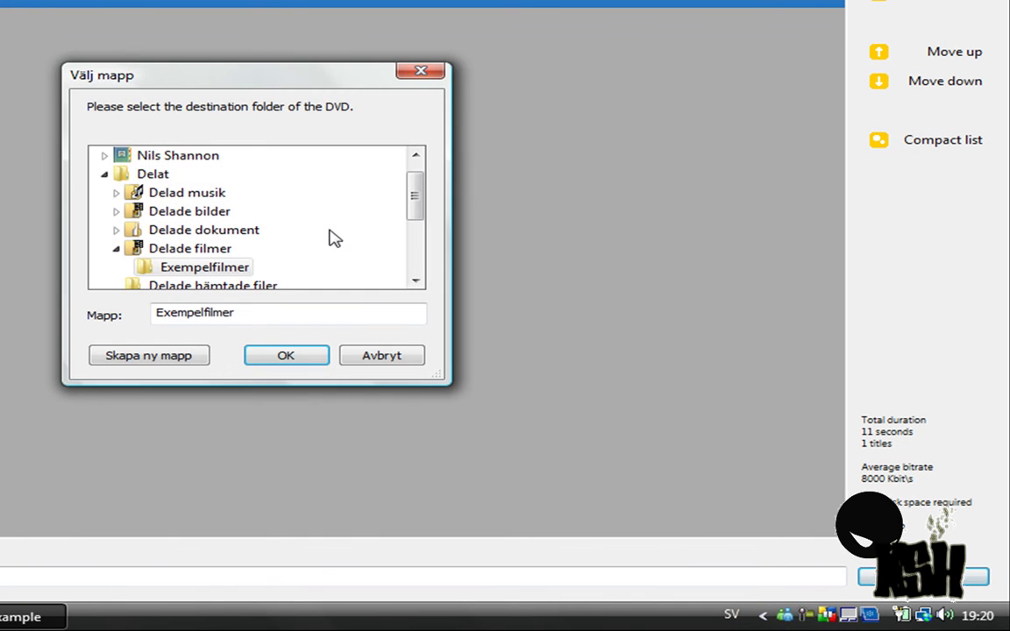
pyautogui.moveTo(414, 207); pyautogui.dragTo(418, 184)
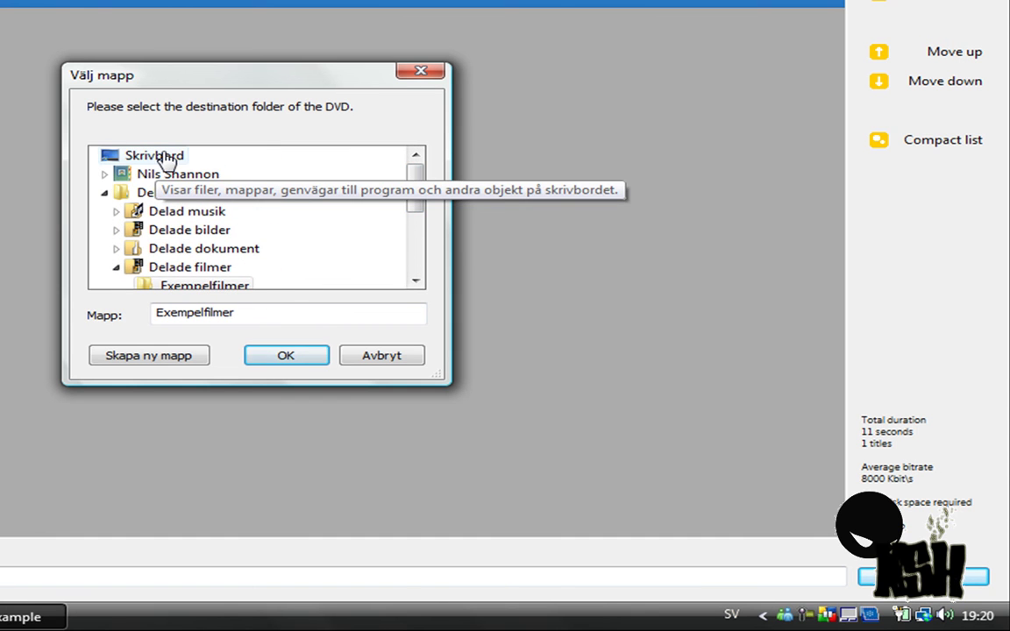
pyautogui.click(291, 356)
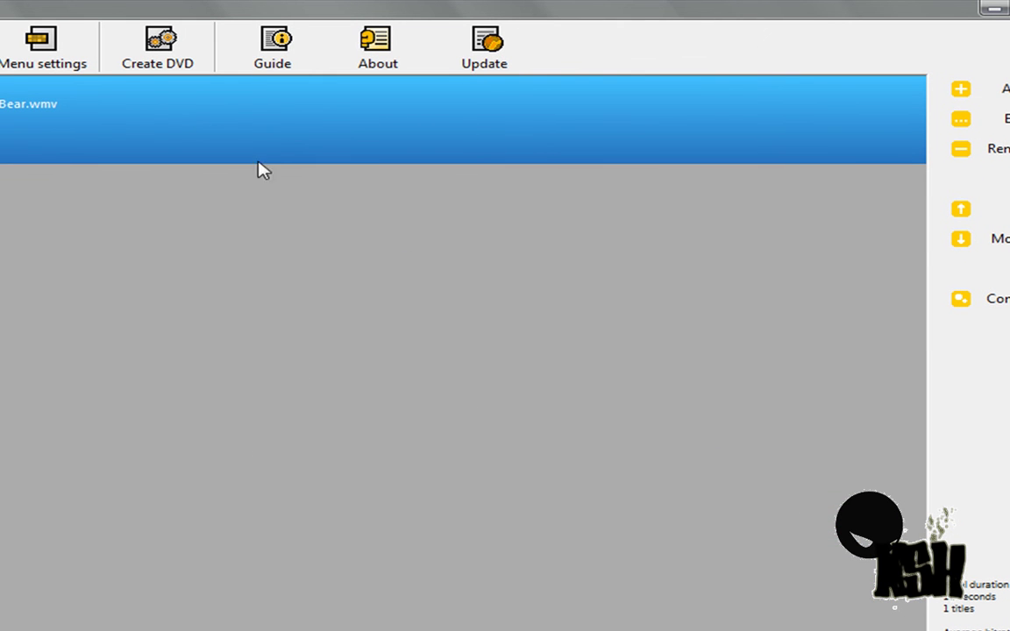
# - Create the DVD, allow overwriting the destination folder, and acknowledge the blank-disc notice to start encoding
pyautogui.click(172, 61)
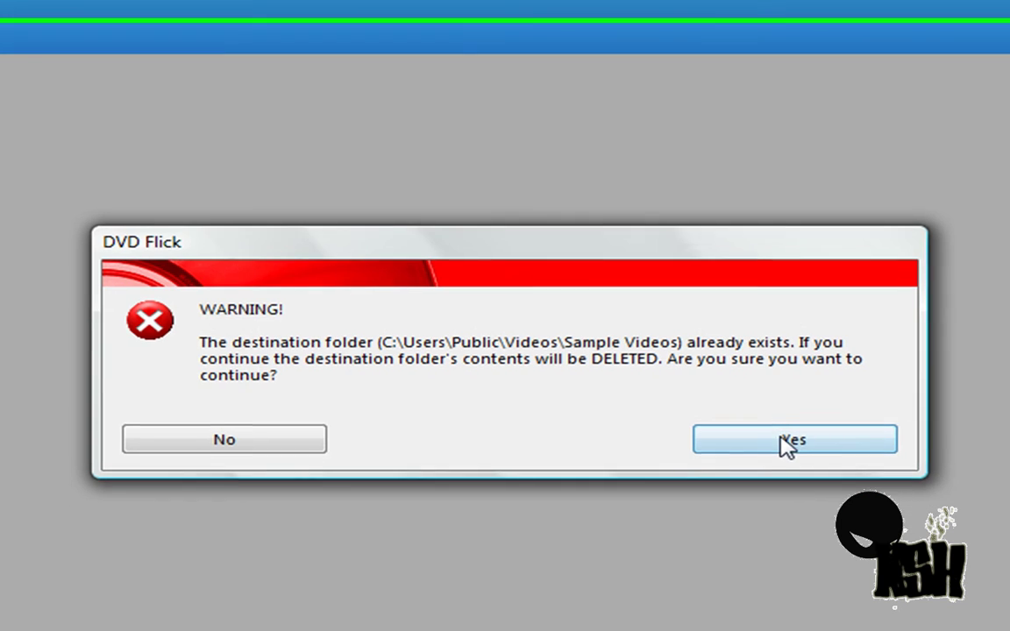
pyautogui.click(787, 590)
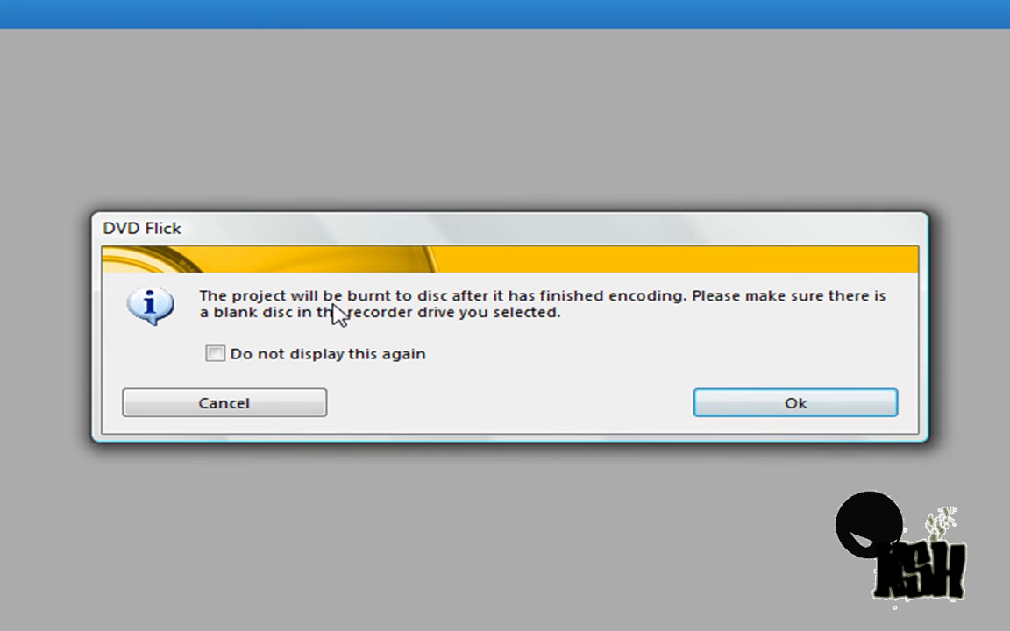
pyautogui.click(760, 408)
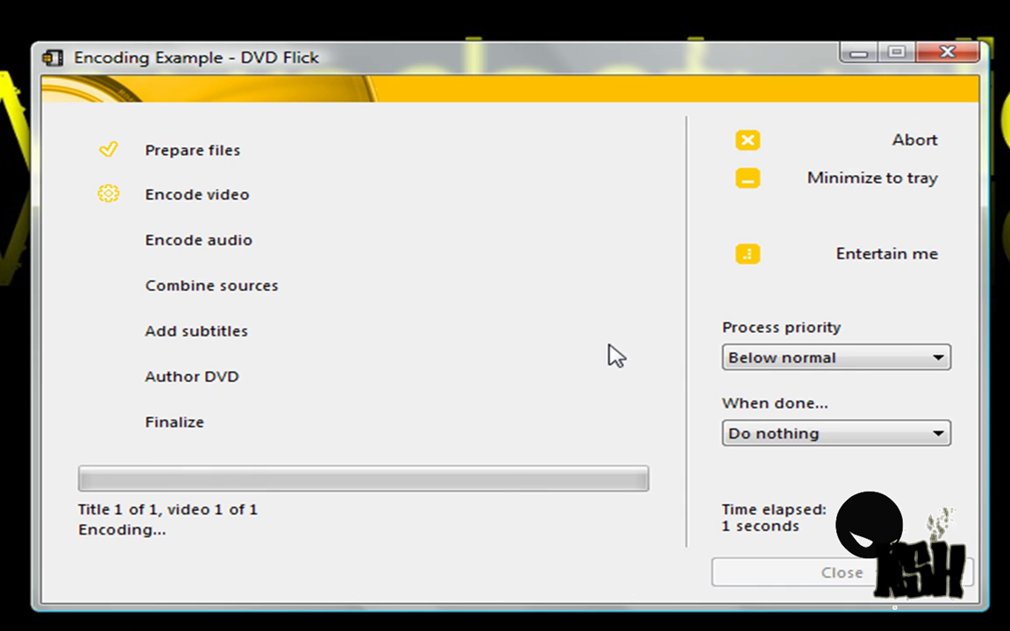